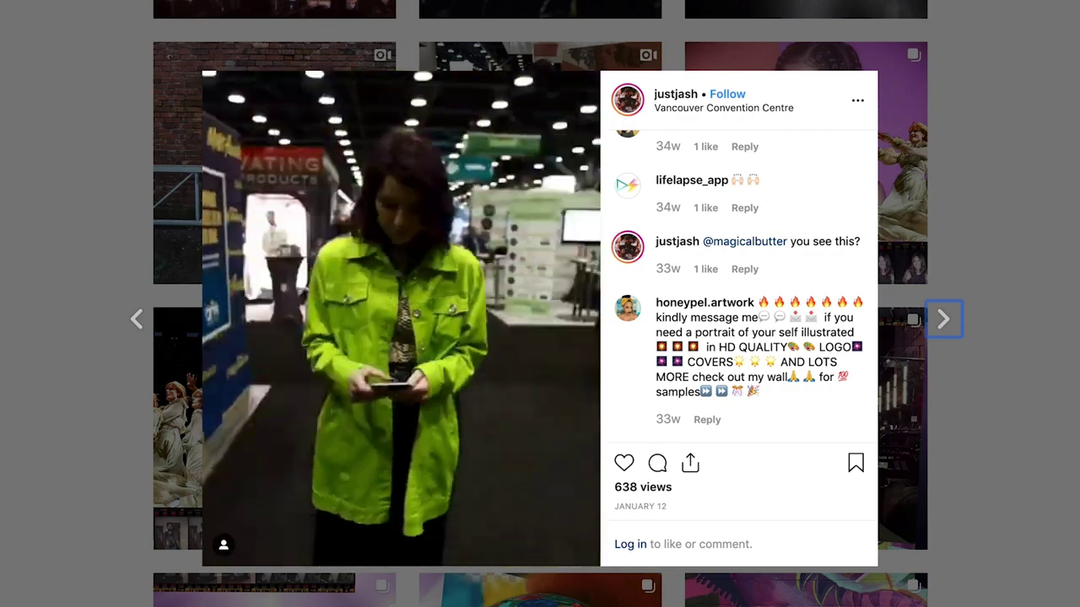
Move on to the next post in the Instagram post viewer.
{"action": "key", "text": "Right"}
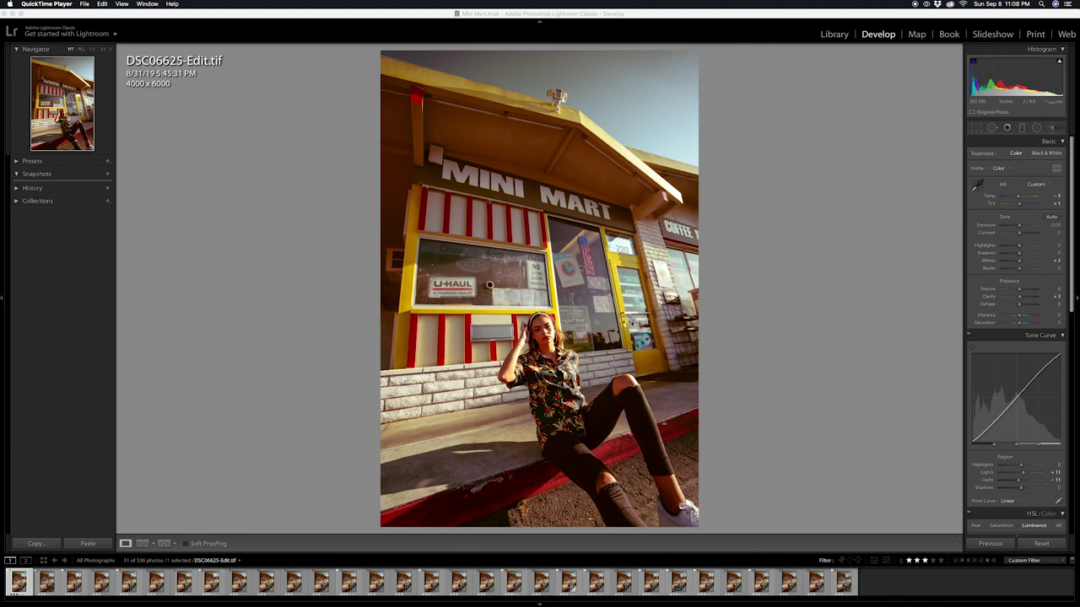
Sync the edited photo's develop settings to all selected Mini Mart shots.
{"action": "left_click", "coordinate": [839, 584], "text": "shift"}
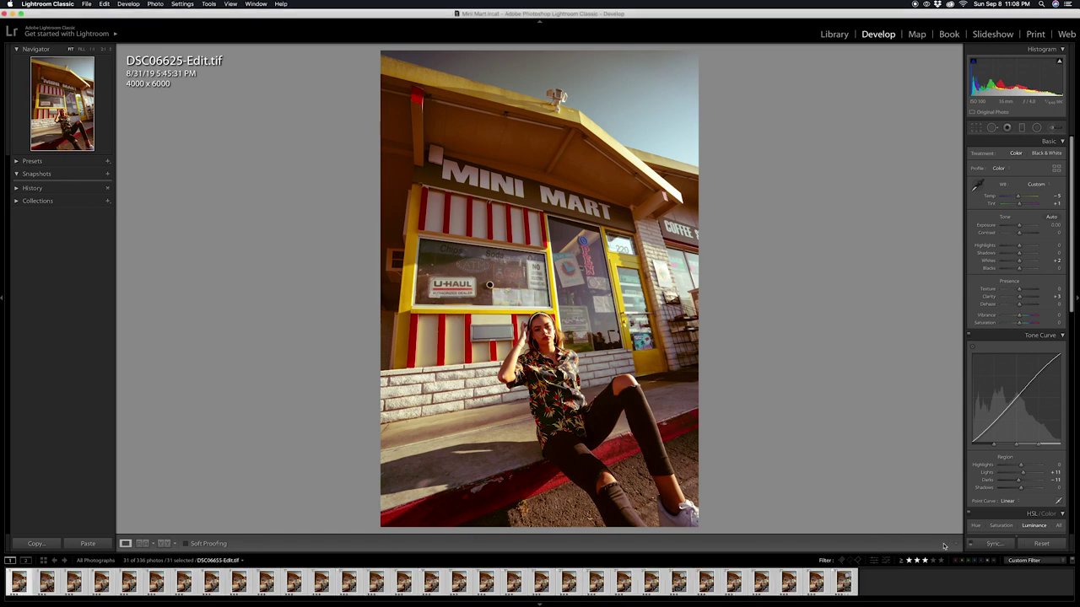
{"action": "key", "text": "super+shift+s"}
{"action": "left_click", "coordinate": [675, 205]}
Open the selected photos as layers in one Photoshop document.
{"action": "left_click", "coordinate": [161, 4]}
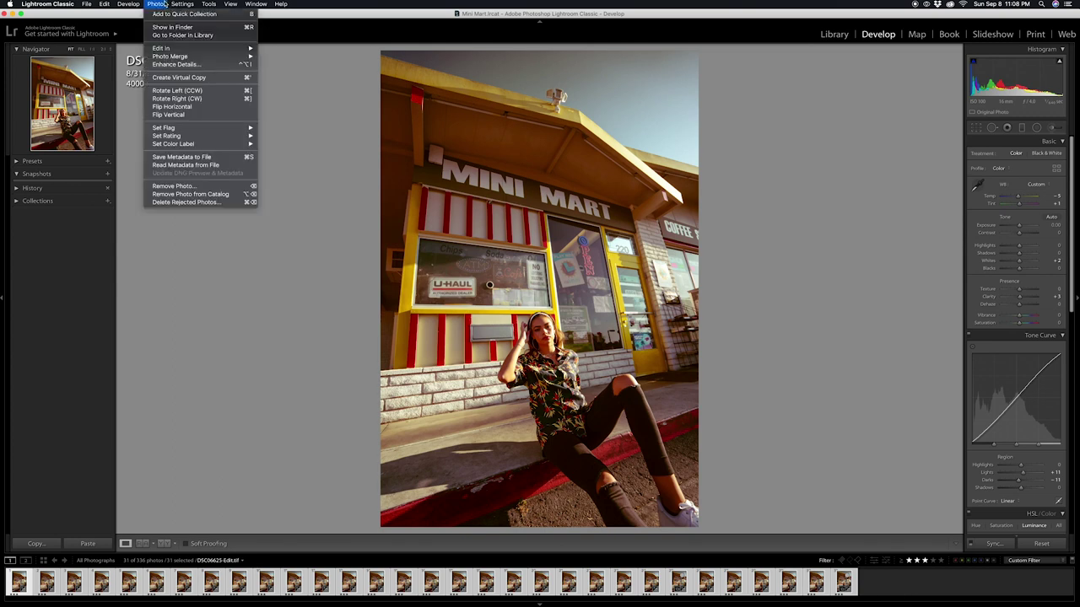
{"action": "mouse_move", "coordinate": [174, 49]}
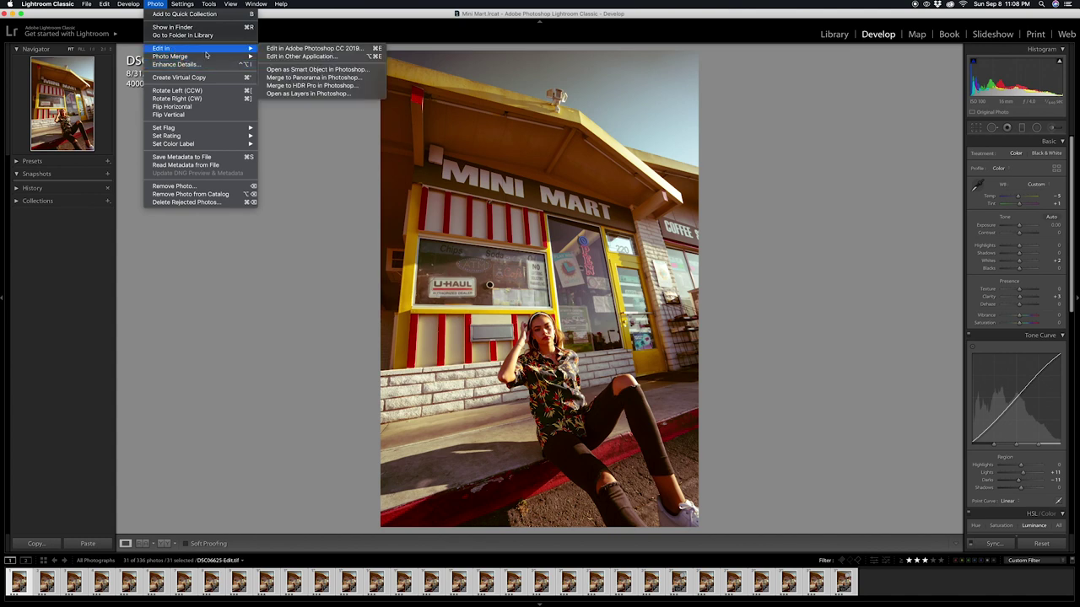
{"action": "left_click", "coordinate": [311, 95]}
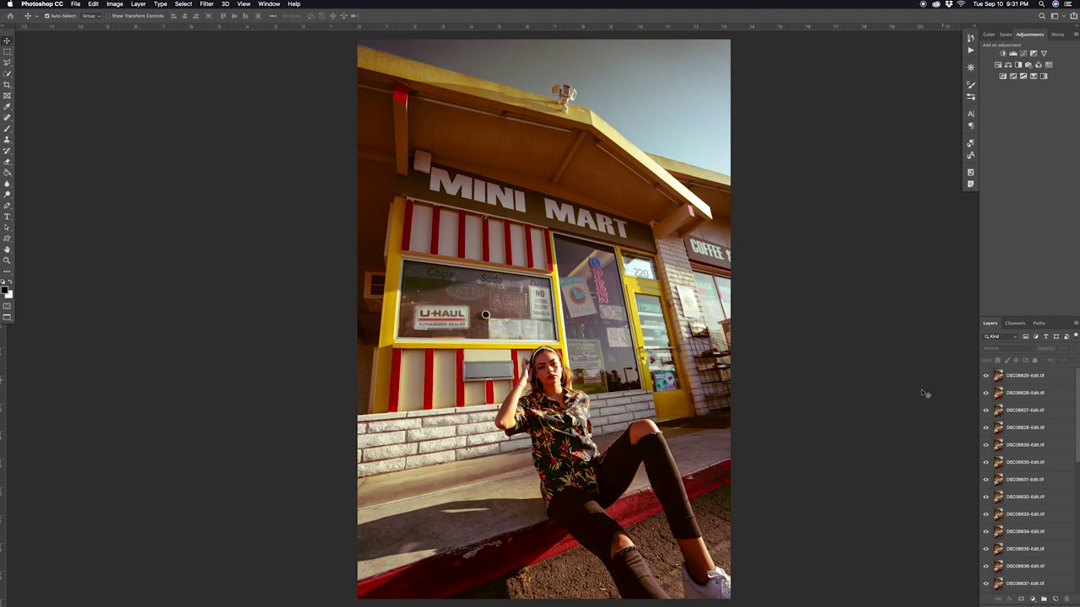
Check the imported layer stack and select the top layer, DSC06625-Edit.tif.
{"action": "left_click", "coordinate": [1026, 381]}
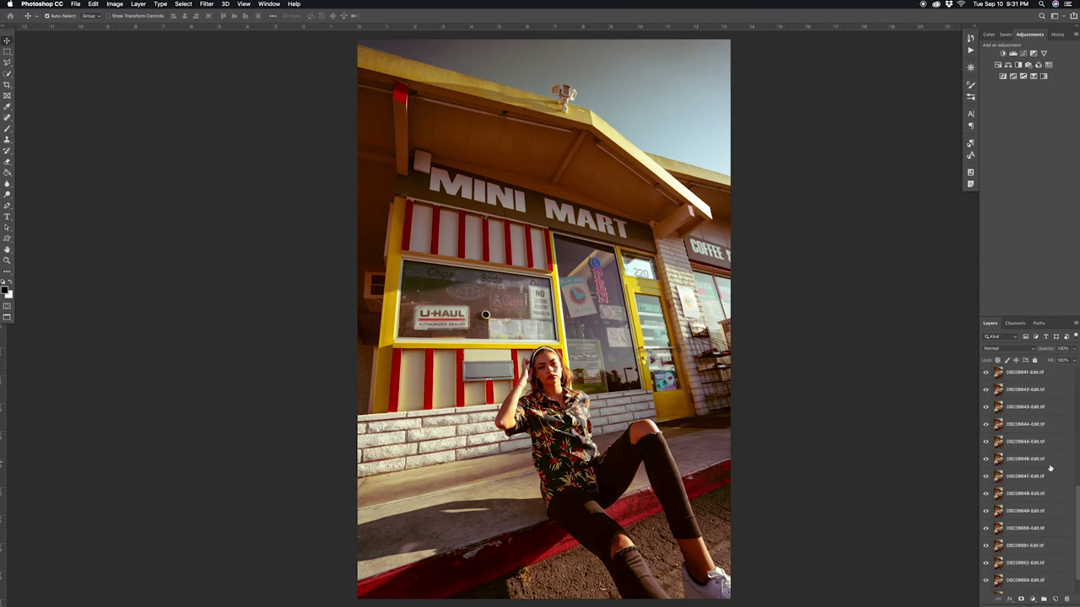
{"action": "scroll", "coordinate": [1030, 439], "scroll_direction": "down", "scroll_amount": 8}
{"action": "scroll", "coordinate": [1033, 557], "scroll_direction": "up", "scroll_amount": 8}
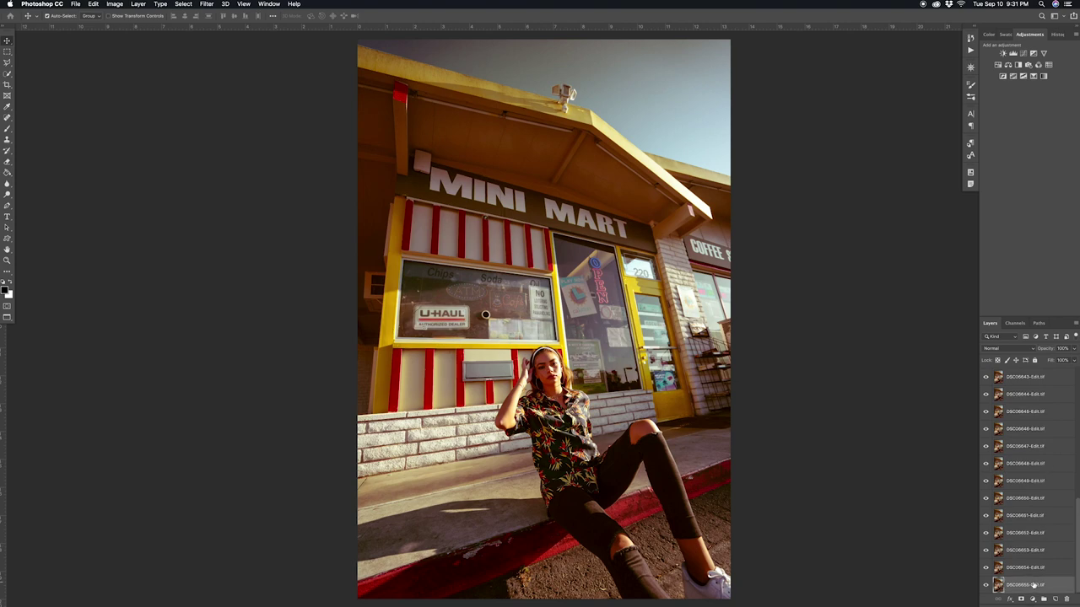
{"action": "left_click", "coordinate": [1026, 380]}
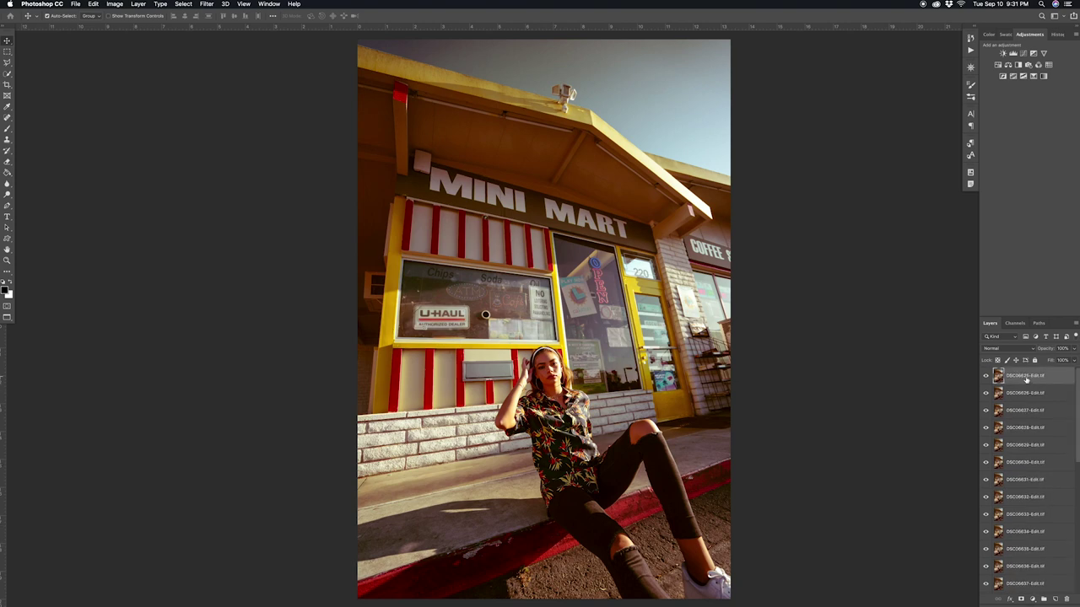
{"action": "left_click", "coordinate": [123, 4]}
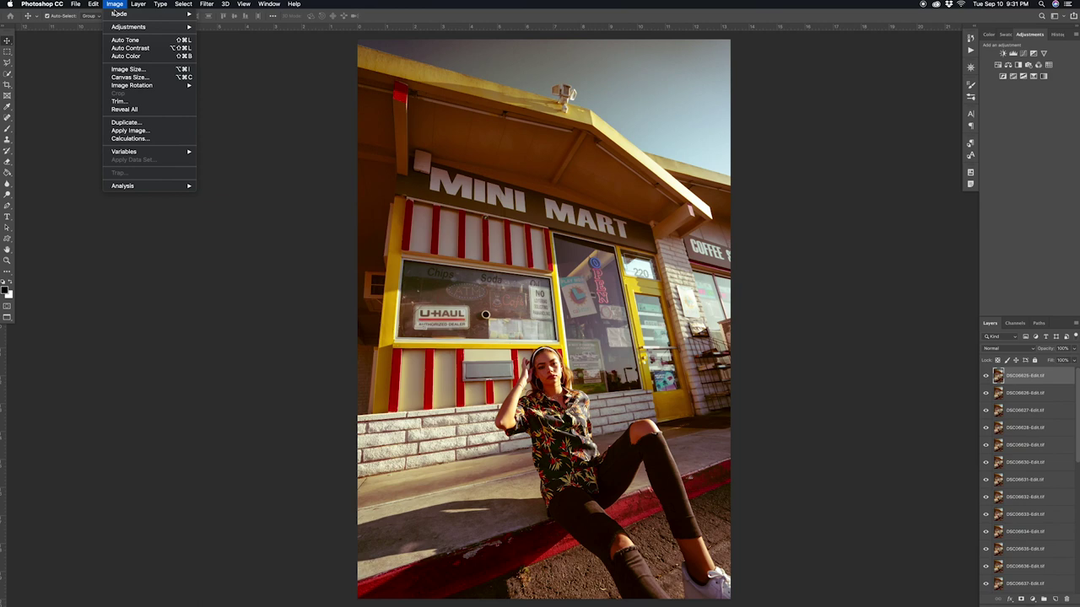
Resize the image to 4 × 6 inches, 1200 × 1800 px at 300 ppi.
{"action": "left_click", "coordinate": [126, 70]}
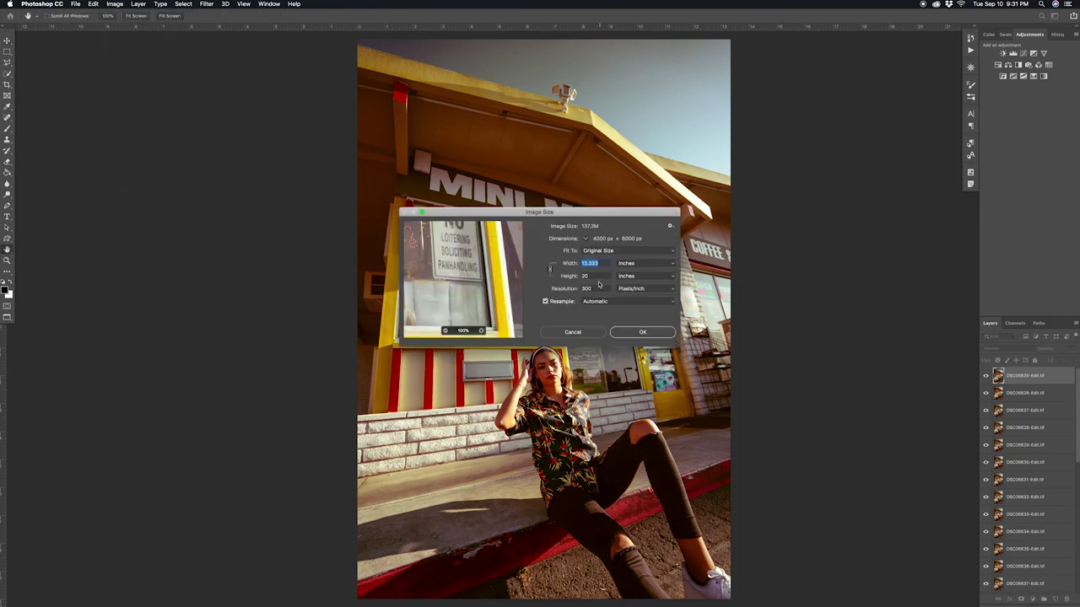
{"action": "type", "text": "4"}
{"action": "key", "text": "Tab"}
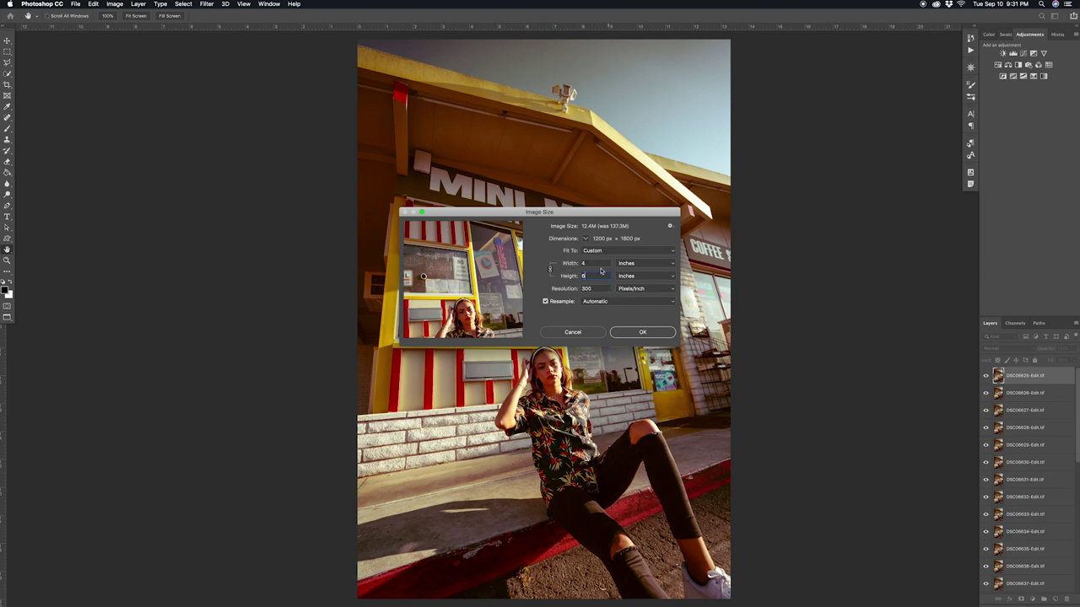
{"action": "left_click", "coordinate": [643, 333]}
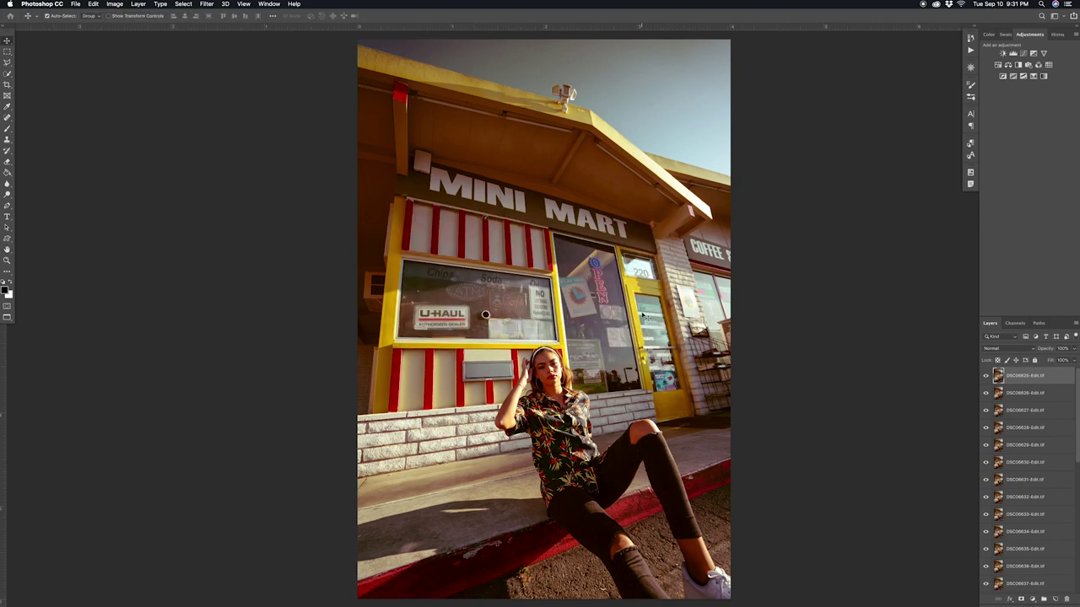
Show the Timeline, create a frame animation, and make one frame per photo layer.
{"action": "left_click", "coordinate": [270, 4]}
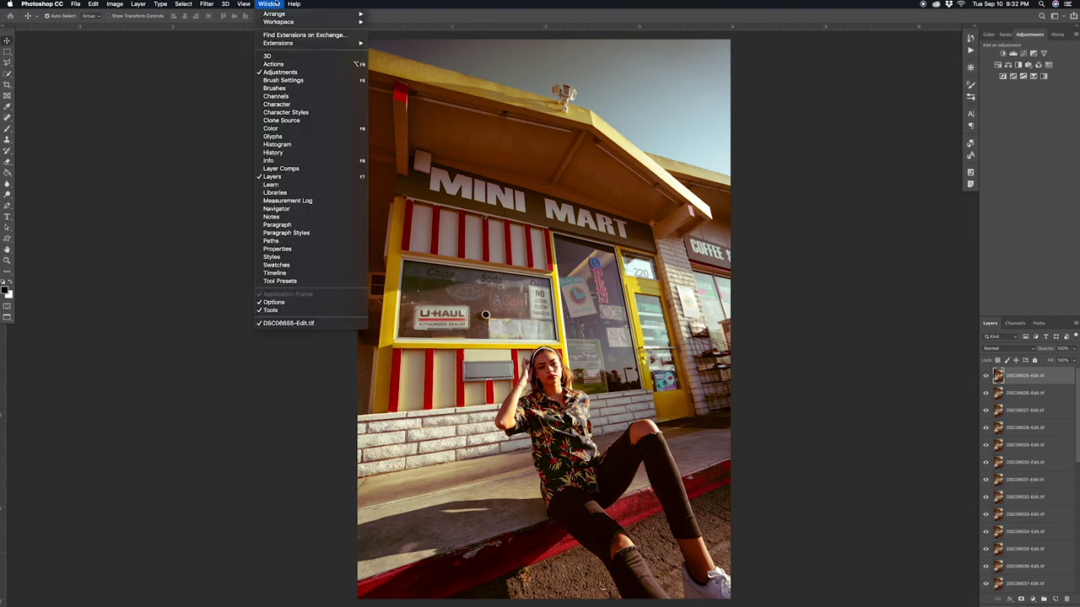
{"action": "left_click", "coordinate": [278, 273]}
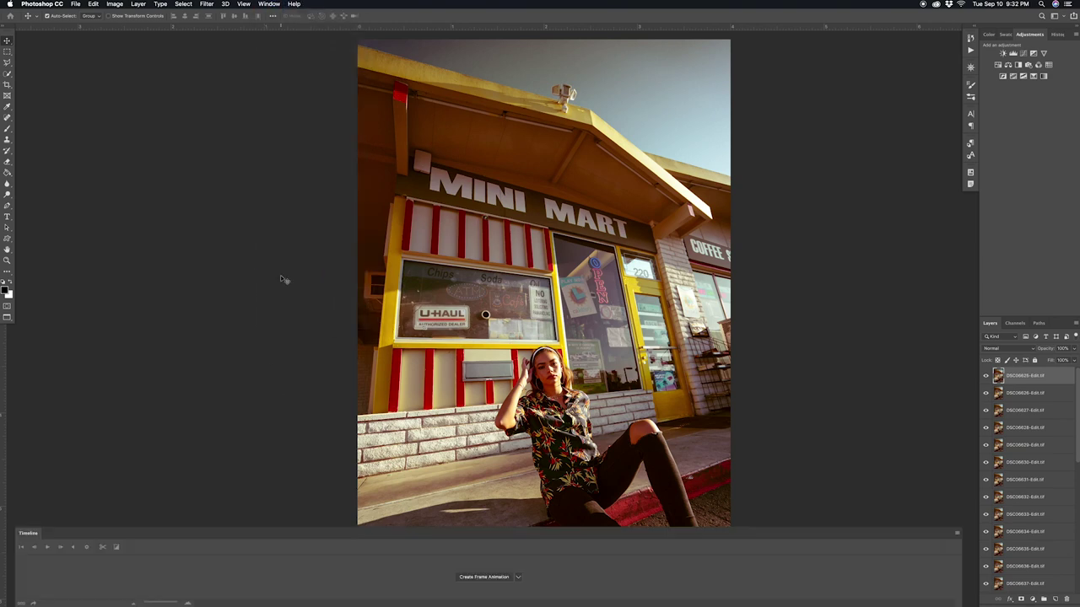
{"action": "left_click", "coordinate": [482, 577]}
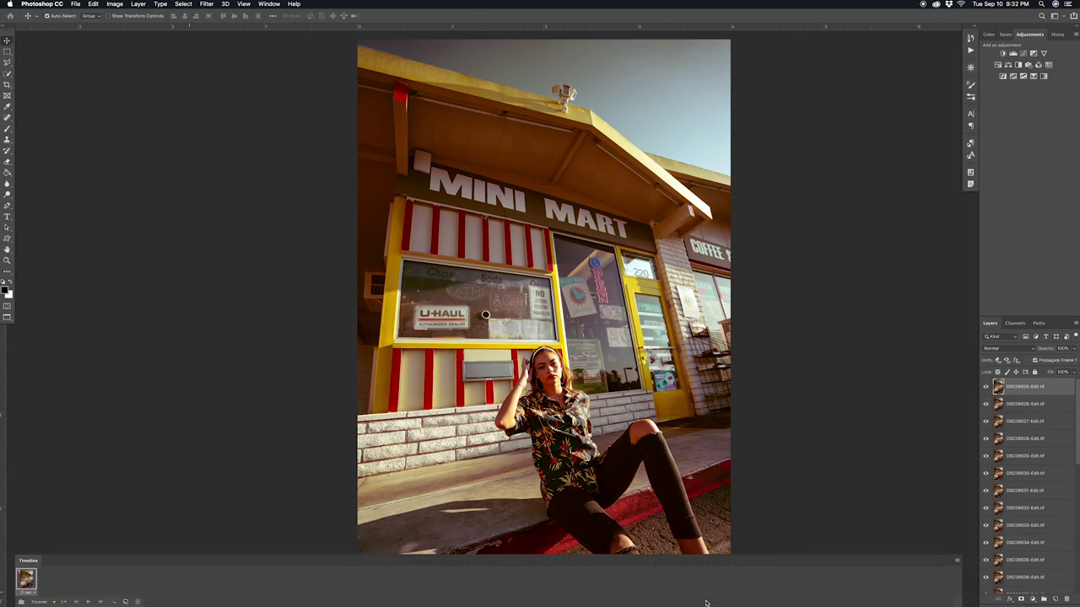
{"action": "left_click", "coordinate": [957, 561]}
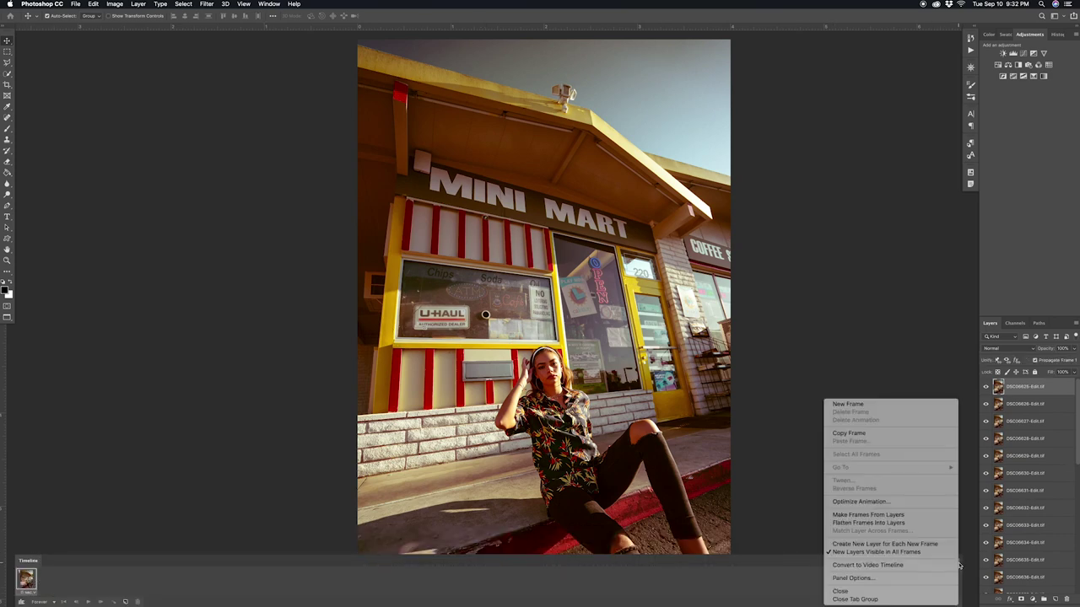
{"action": "left_click", "coordinate": [875, 516]}
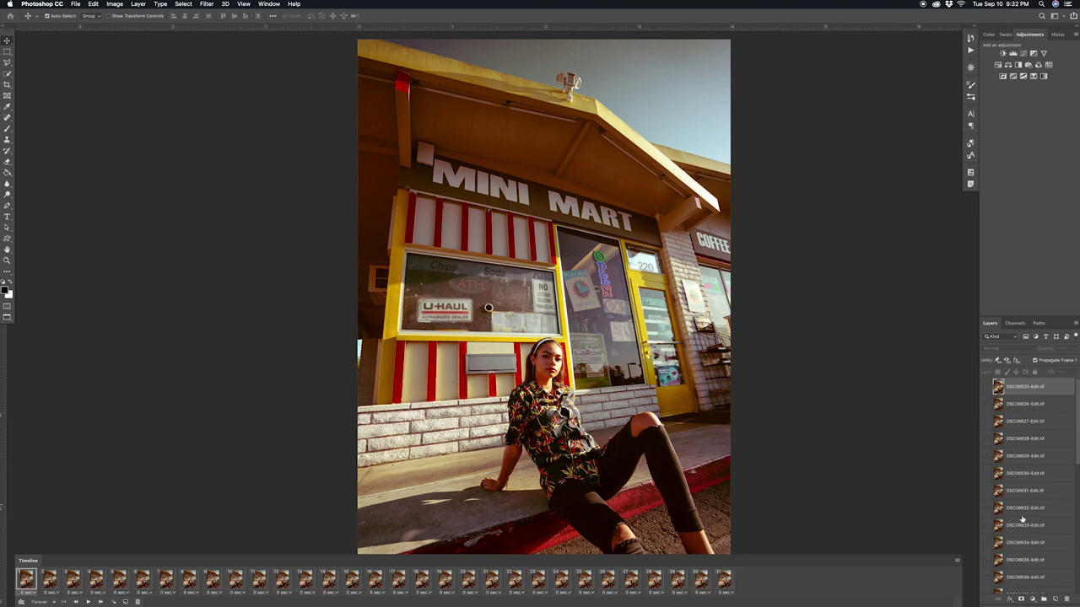
Play the frame animation to preview it, then return to frame 1.
{"action": "left_click", "coordinate": [89, 603]}
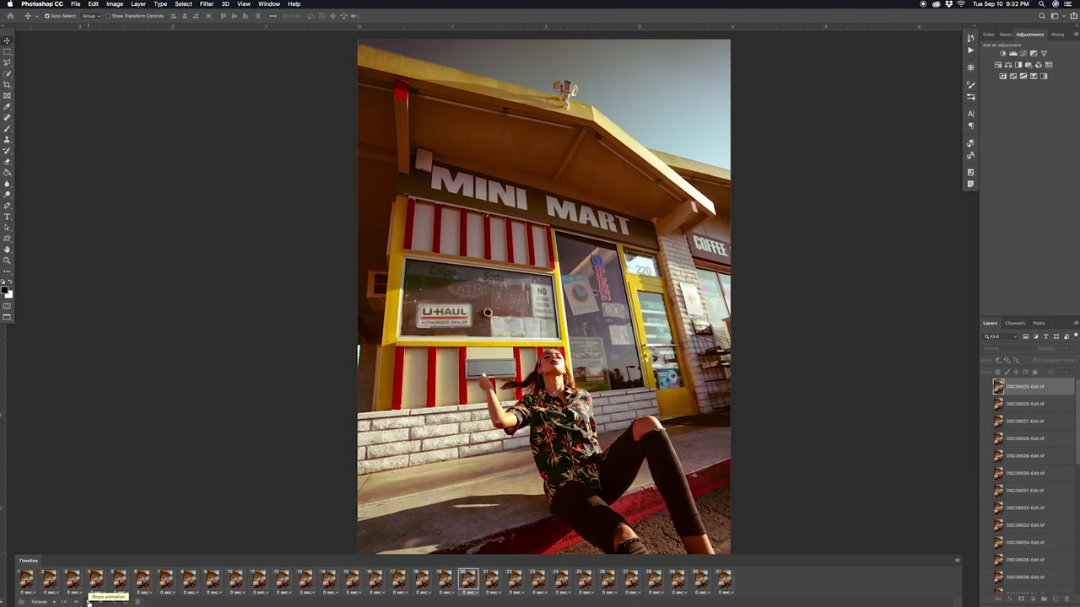
{"action": "left_click", "coordinate": [89, 602]}
{"action": "left_click", "coordinate": [65, 602]}
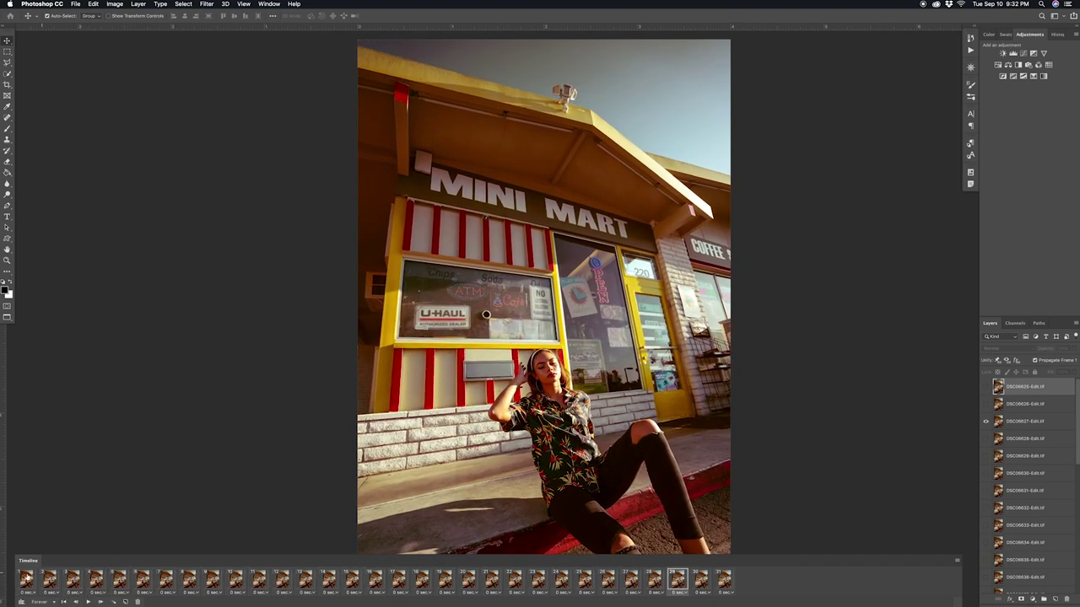
{"action": "scroll", "coordinate": [1018, 523], "scroll_direction": "down", "scroll_amount": 10}
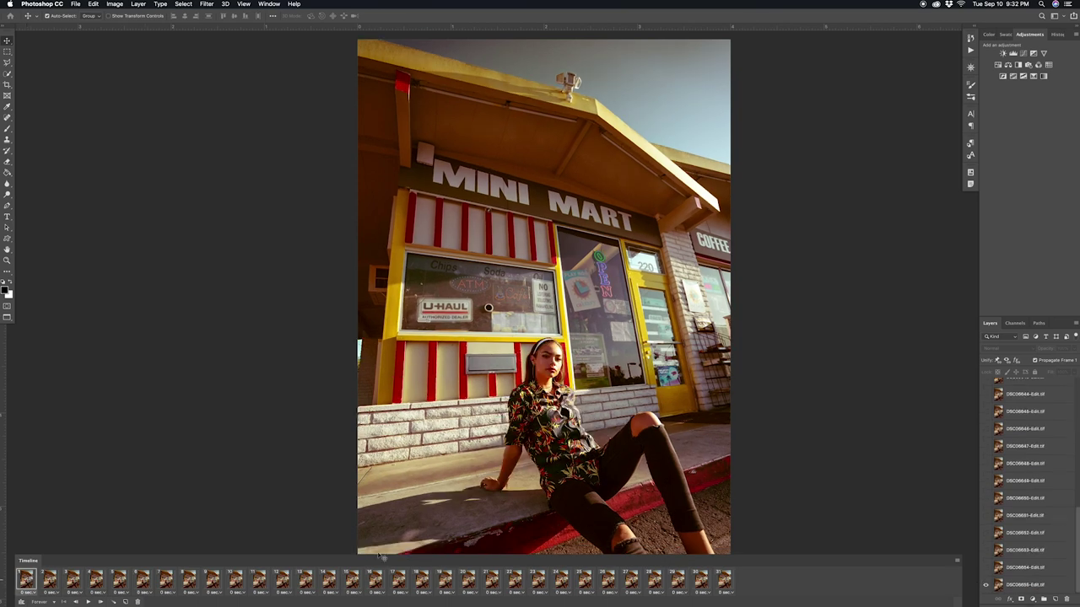
{"action": "left_click", "coordinate": [49, 580]}
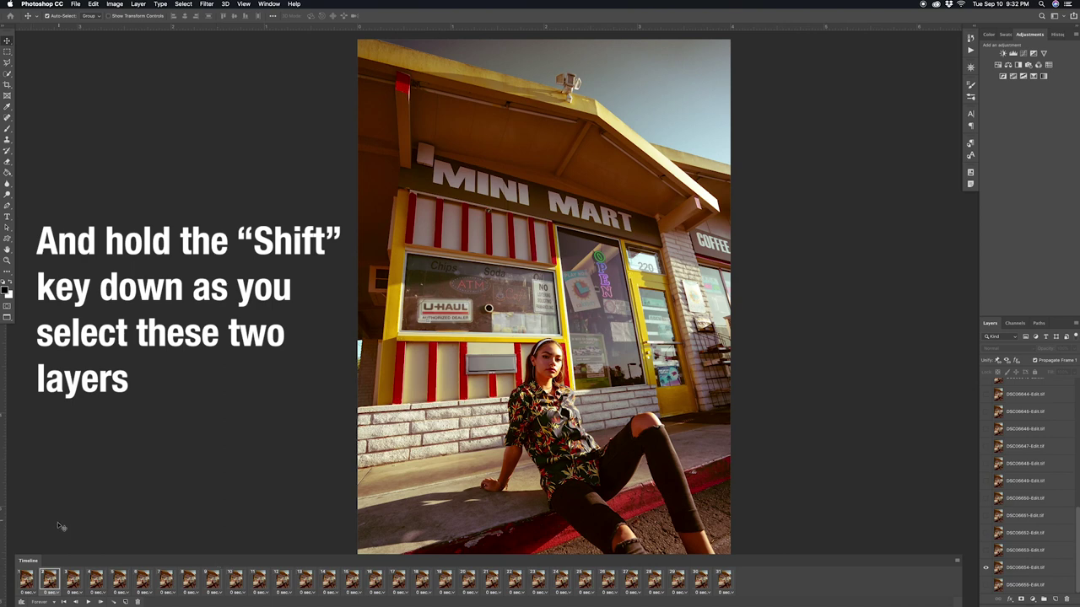
{"action": "left_click", "coordinate": [24, 580]}
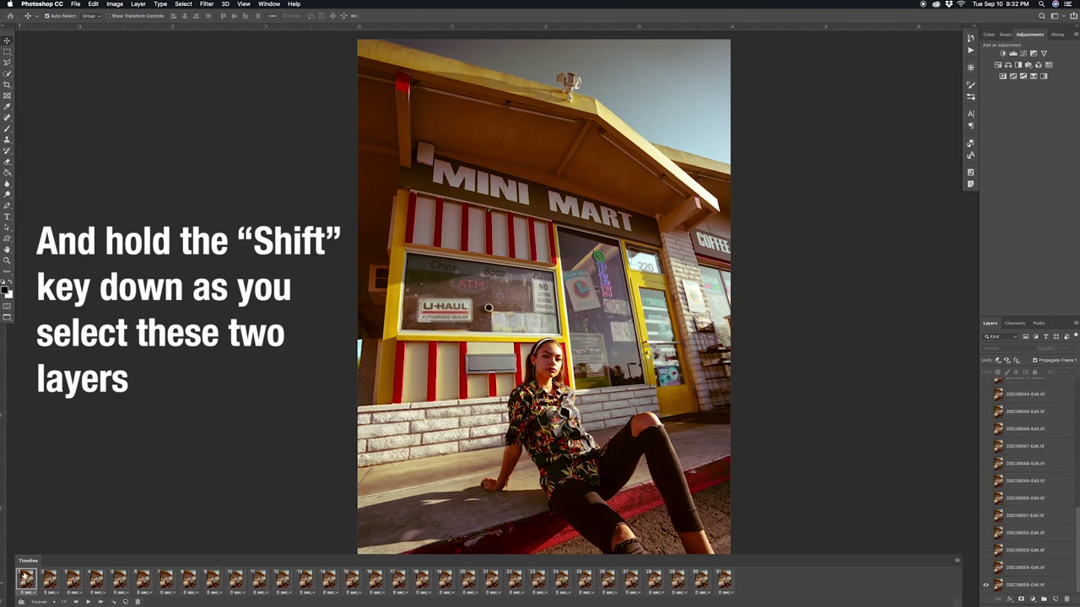
Reverse the order of all 31 frames, leaving frame 1 selected.
{"action": "left_click", "coordinate": [724, 580], "text": "shift"}
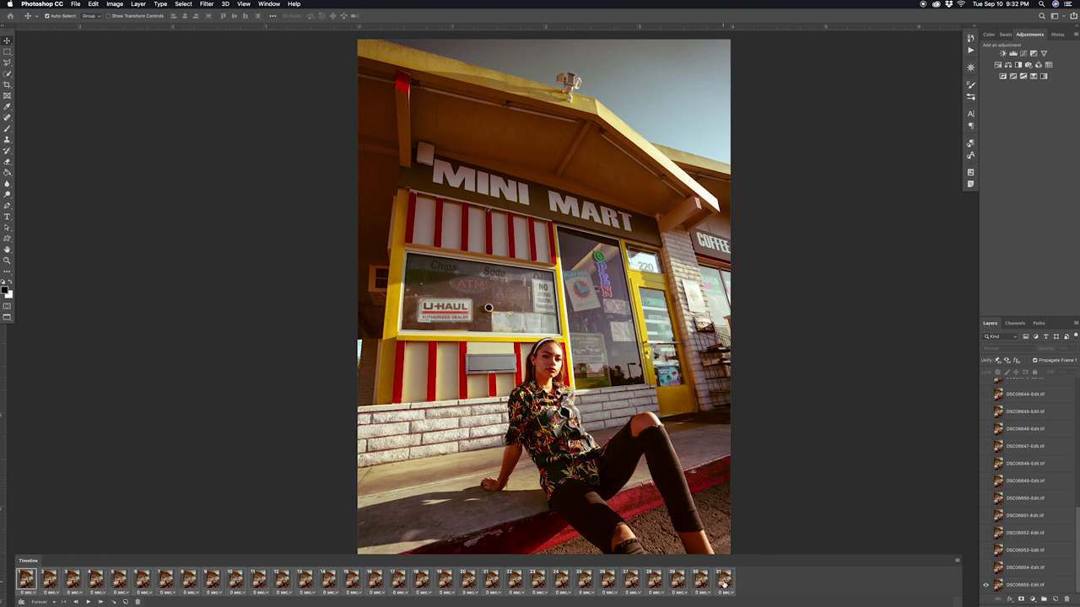
{"action": "left_click", "coordinate": [959, 563]}
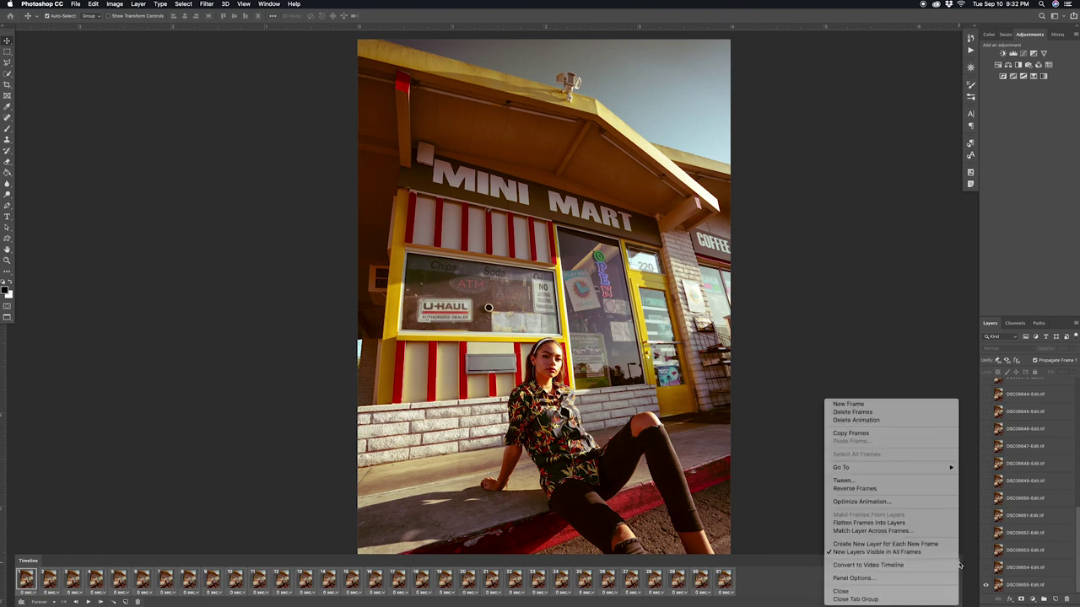
{"action": "left_click", "coordinate": [874, 489]}
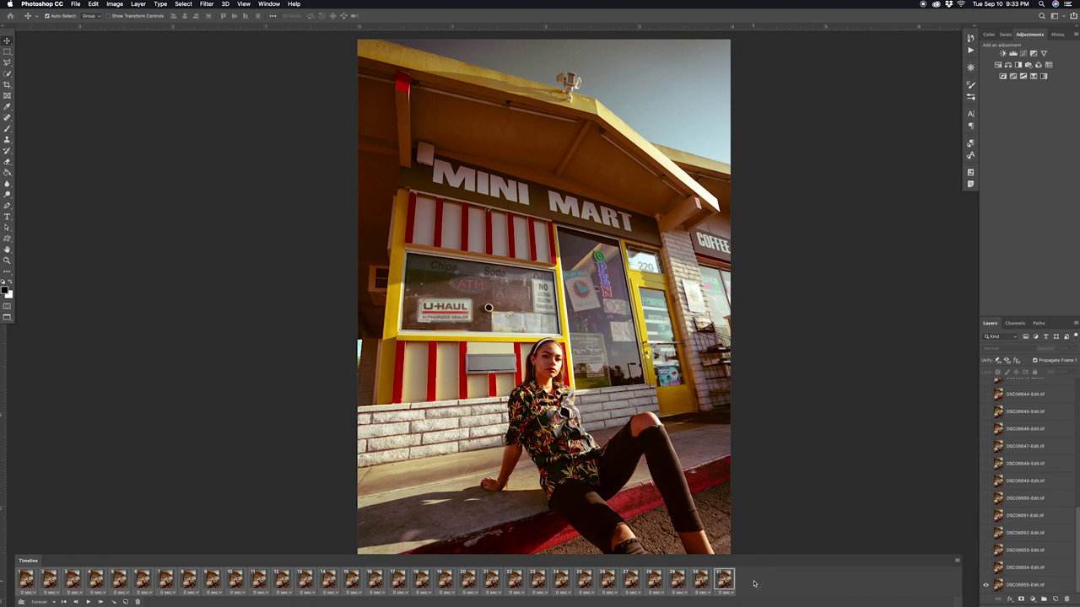
{"action": "left_click", "coordinate": [34, 582]}
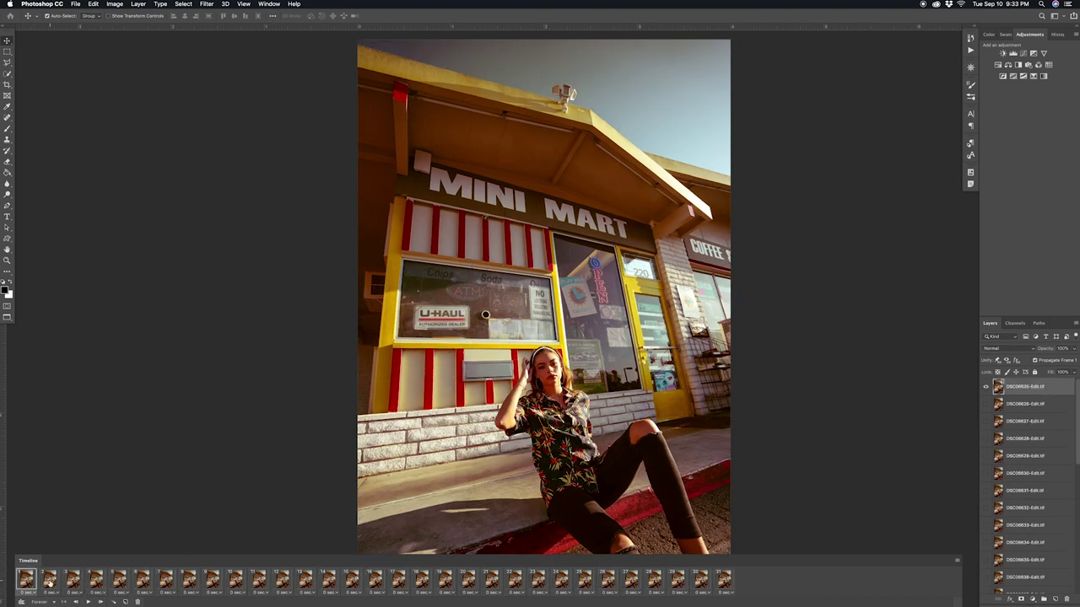
Copy animation frames 2 through 30.
{"action": "left_click", "coordinate": [49, 580], "text": "shift"}
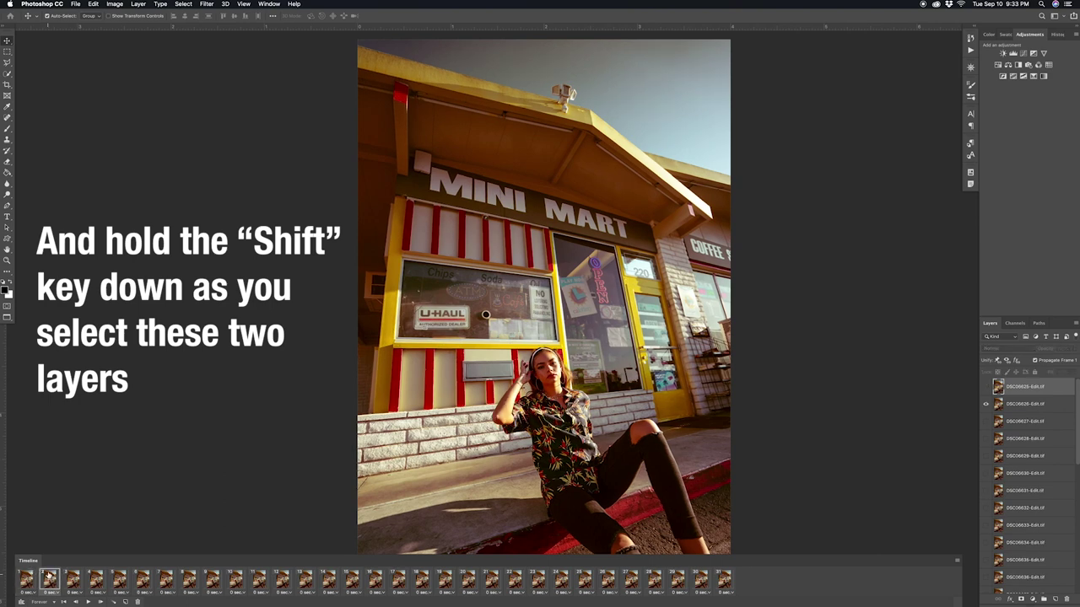
{"action": "left_click", "coordinate": [699, 580], "text": "shift"}
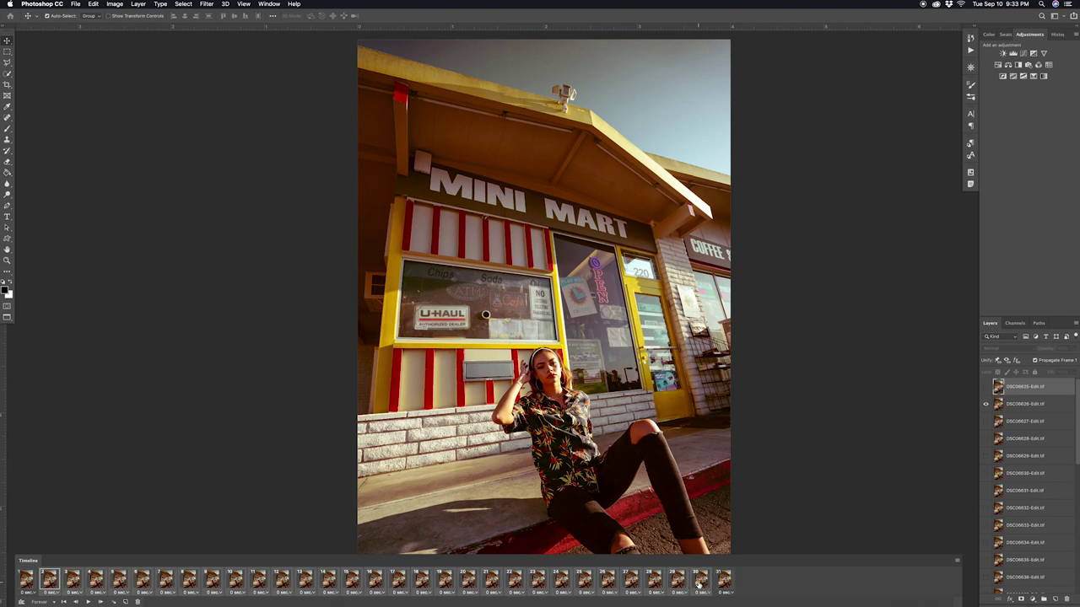
{"action": "left_click", "coordinate": [956, 561]}
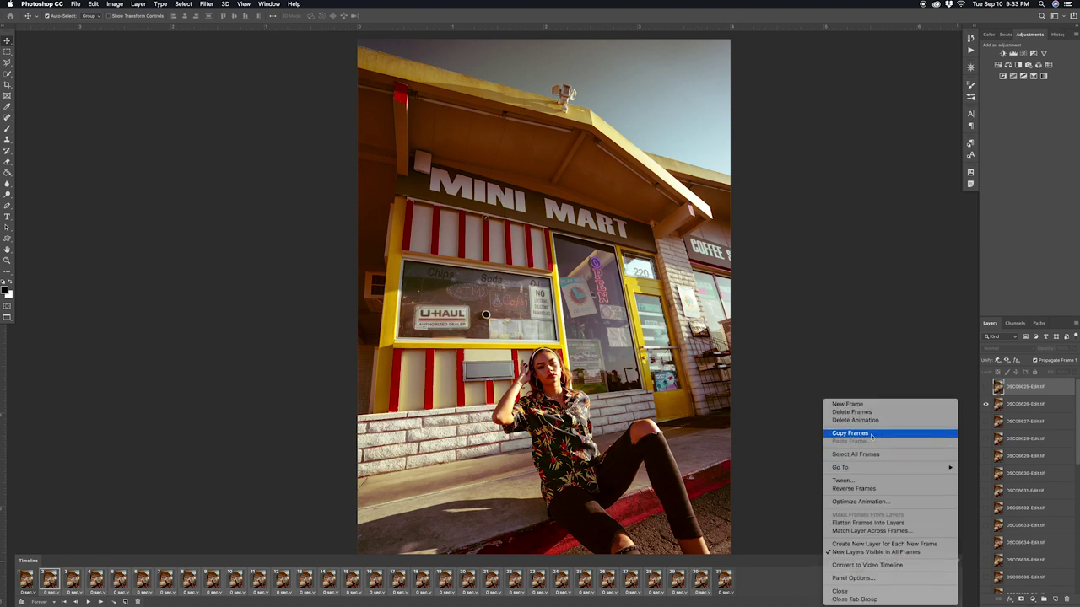
{"action": "left_click", "coordinate": [877, 433]}
Bring up the Paste Frames options with the last frame as the paste point.
{"action": "left_click", "coordinate": [724, 582]}
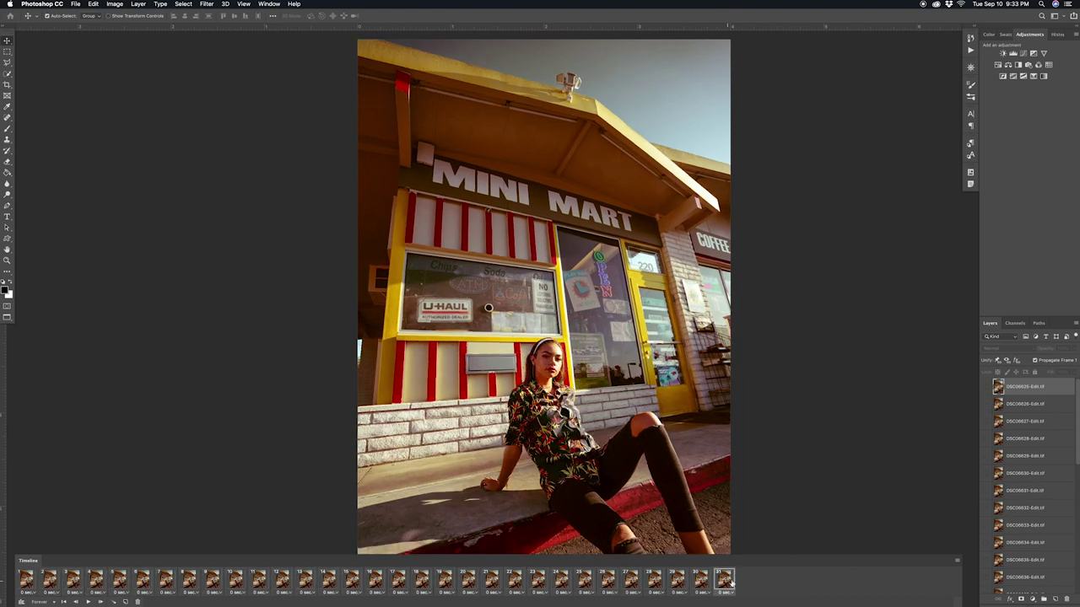
{"action": "left_click", "coordinate": [957, 562]}
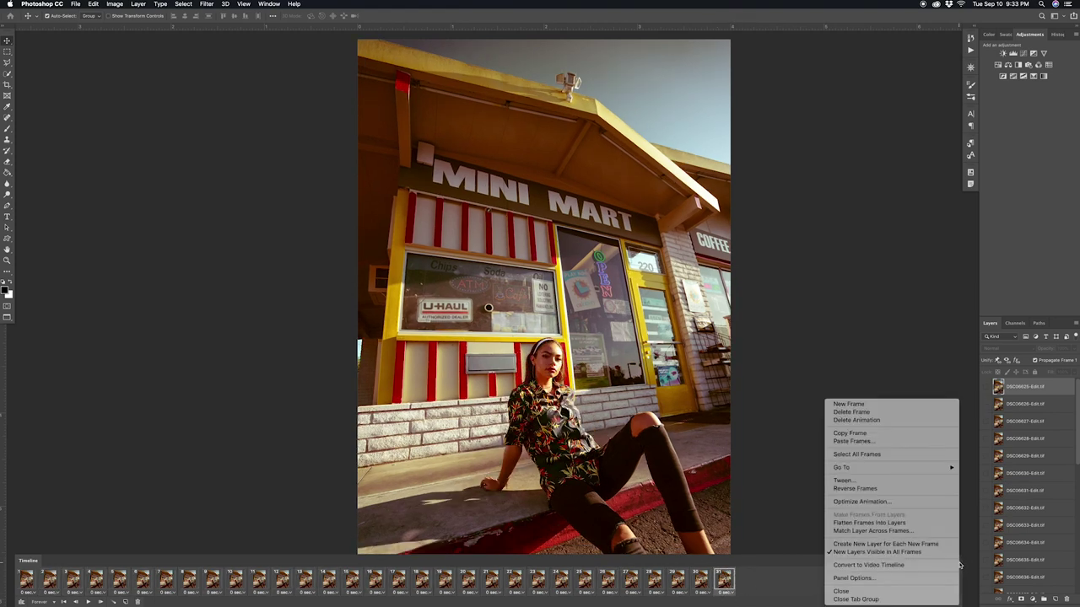
{"action": "left_click", "coordinate": [853, 441]}
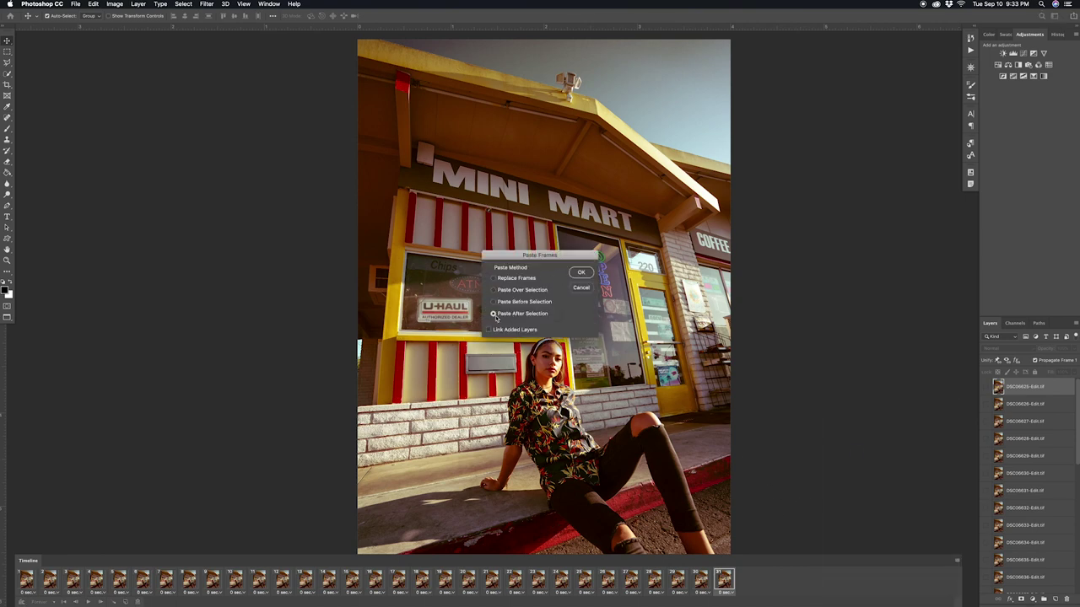
Paste the copies after the last frame and reverse their order for a boomerang loop.
{"action": "left_click", "coordinate": [580, 273]}
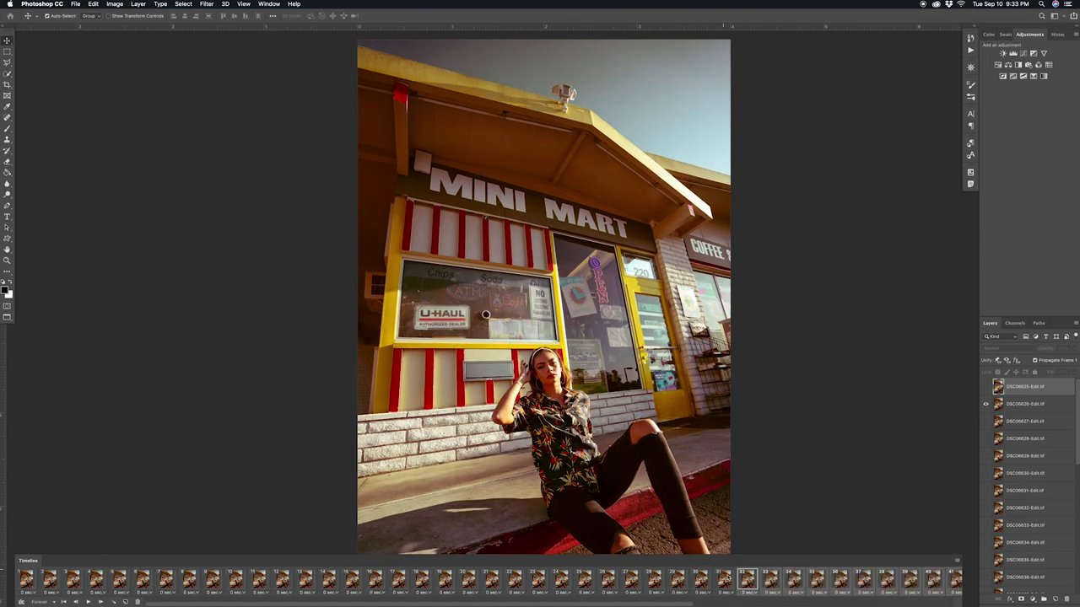
{"action": "scroll", "coordinate": [751, 581], "scroll_direction": "right", "scroll_amount": 3}
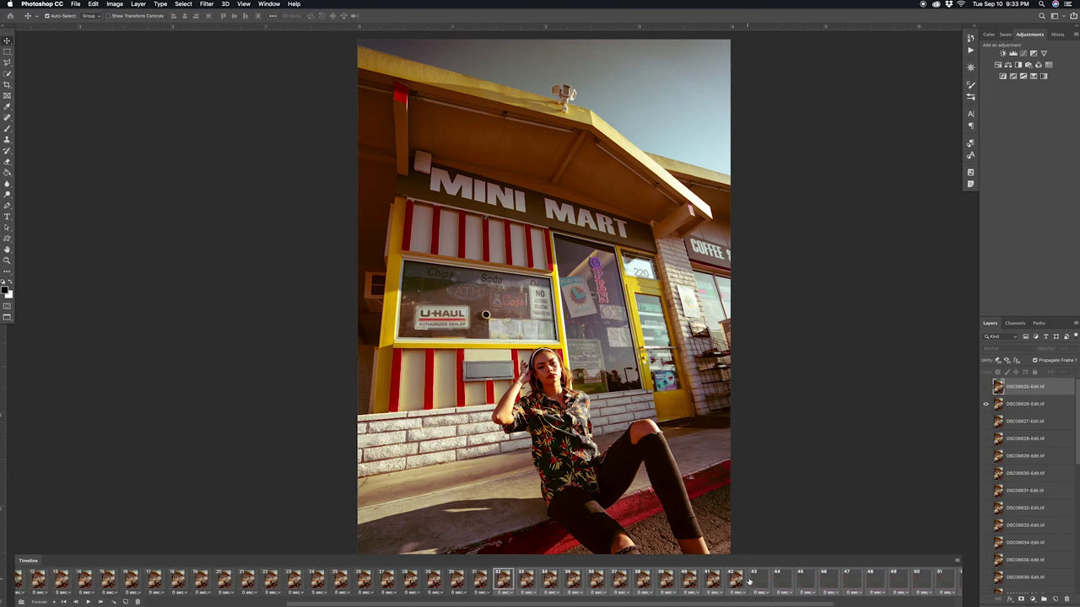
{"action": "scroll", "coordinate": [777, 576], "scroll_direction": "right", "scroll_amount": 1}
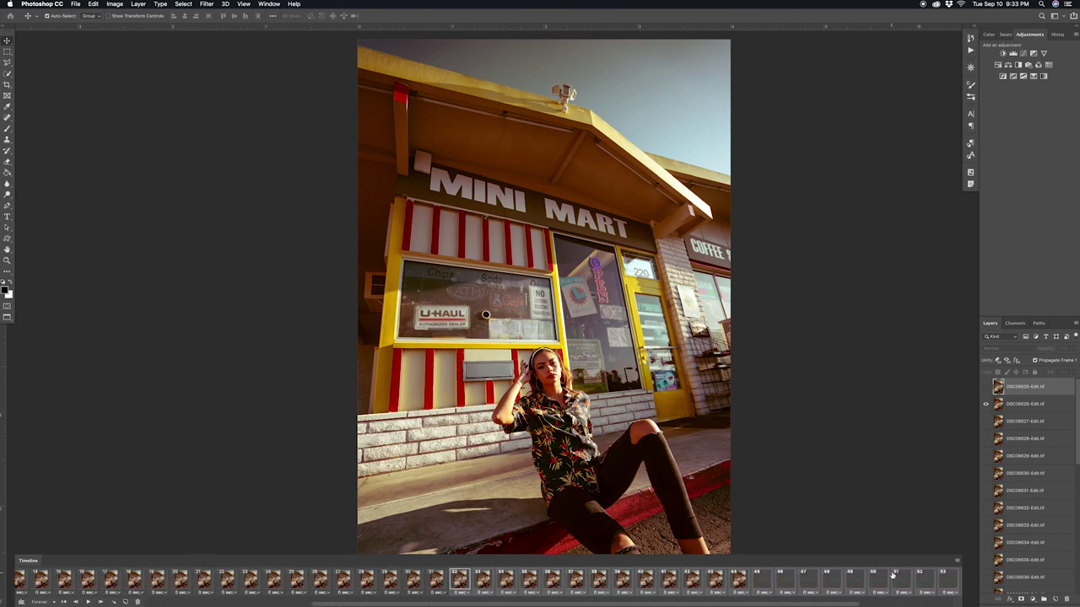
{"action": "left_click", "coordinate": [957, 562]}
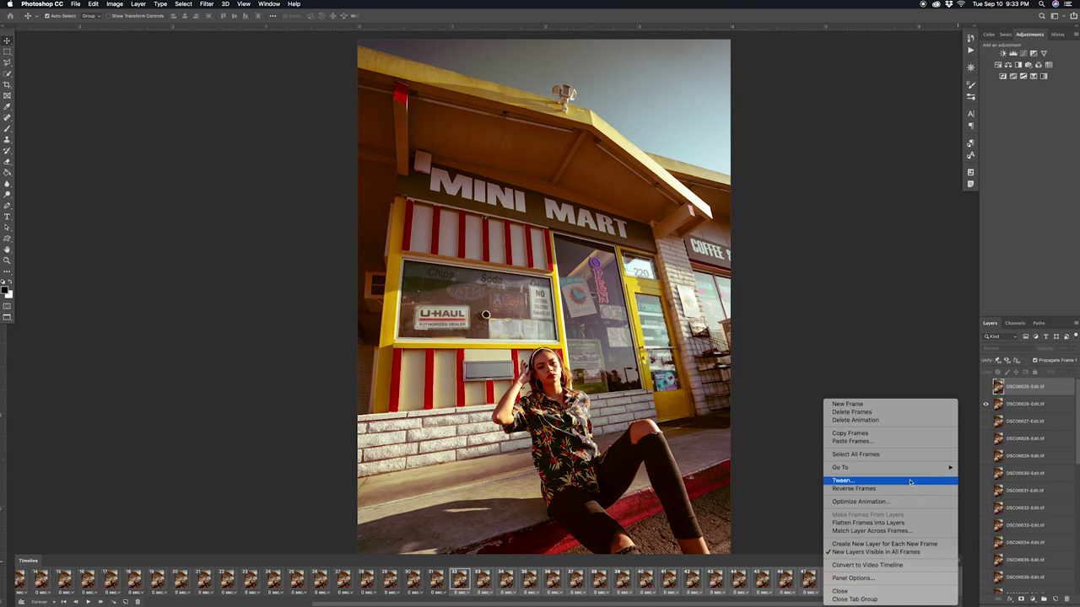
{"action": "left_click", "coordinate": [865, 489]}
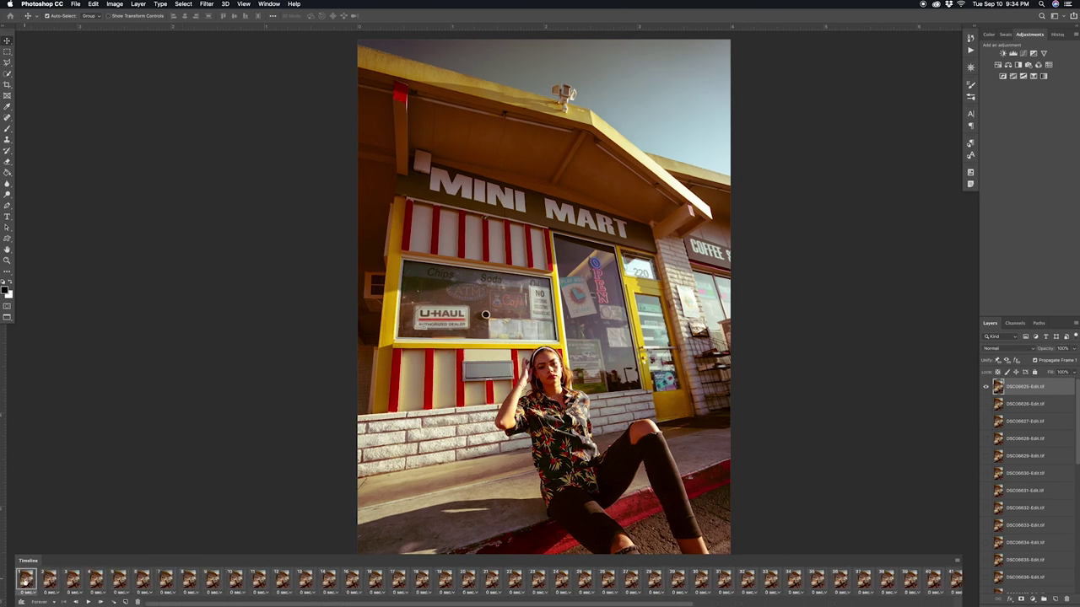
Select all frames and give each one a 0.1-second delay.
{"action": "left_click_drag", "start_coordinate": [453, 604], "coordinate": [698, 604]}
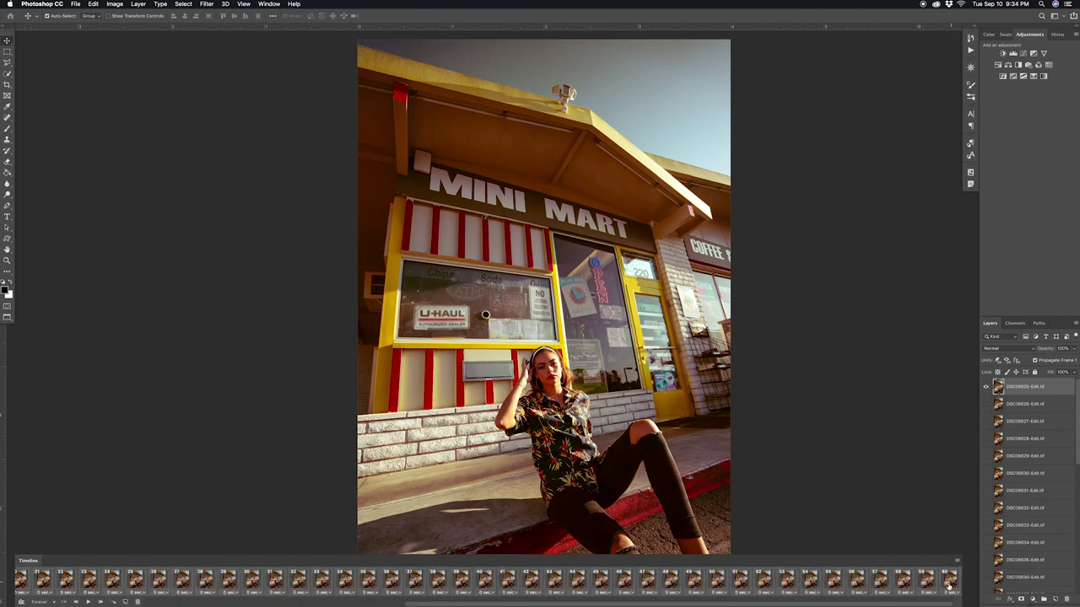
{"action": "left_click", "coordinate": [957, 595]}
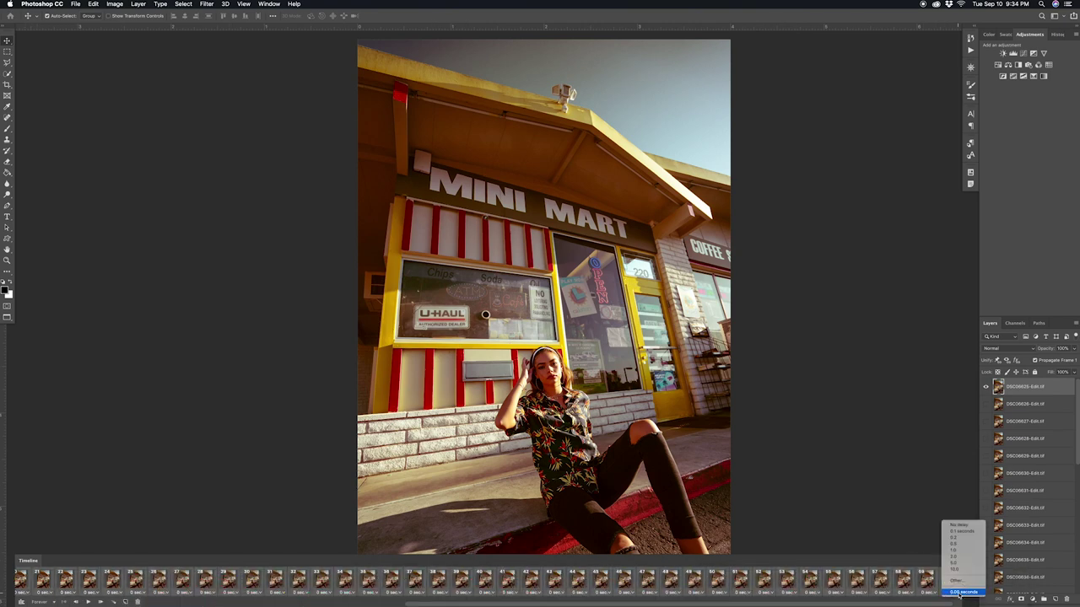
{"action": "left_click", "coordinate": [962, 532]}
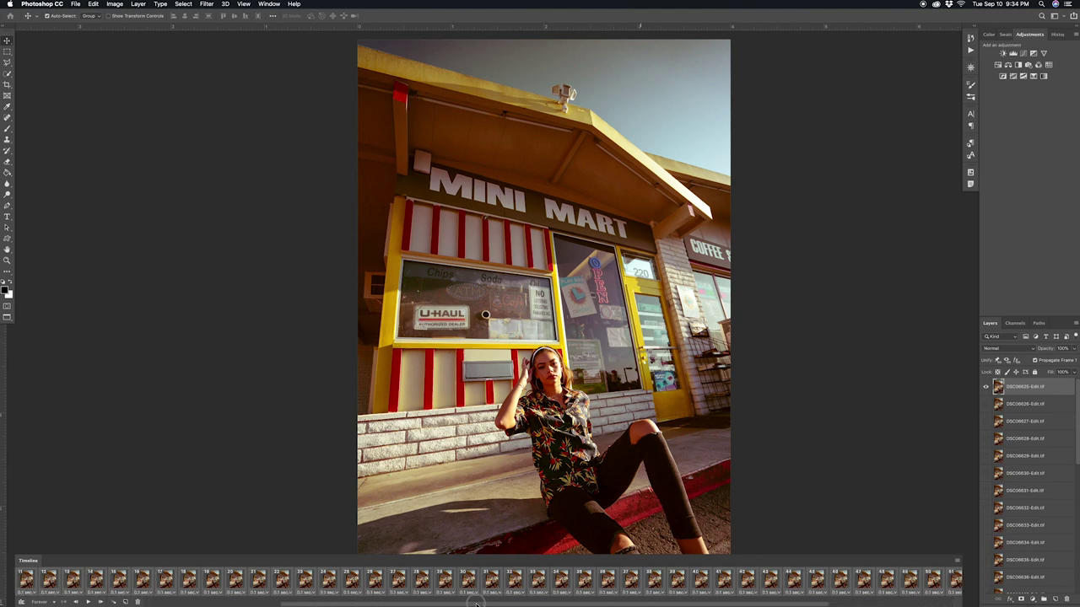
{"action": "left_click_drag", "start_coordinate": [481, 605], "coordinate": [226, 604]}
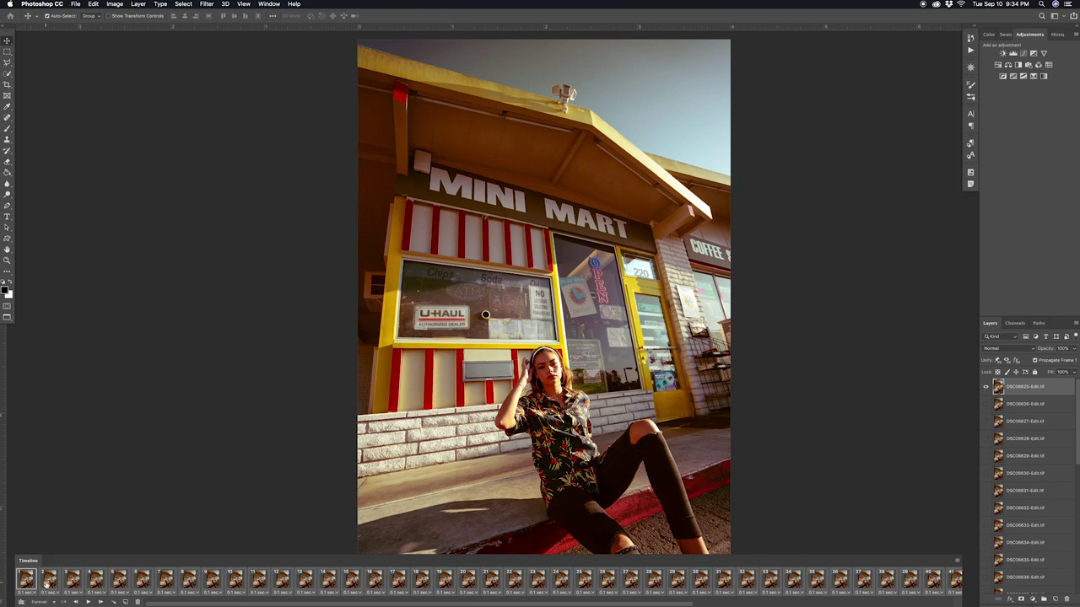
{"action": "left_click", "coordinate": [87, 602]}
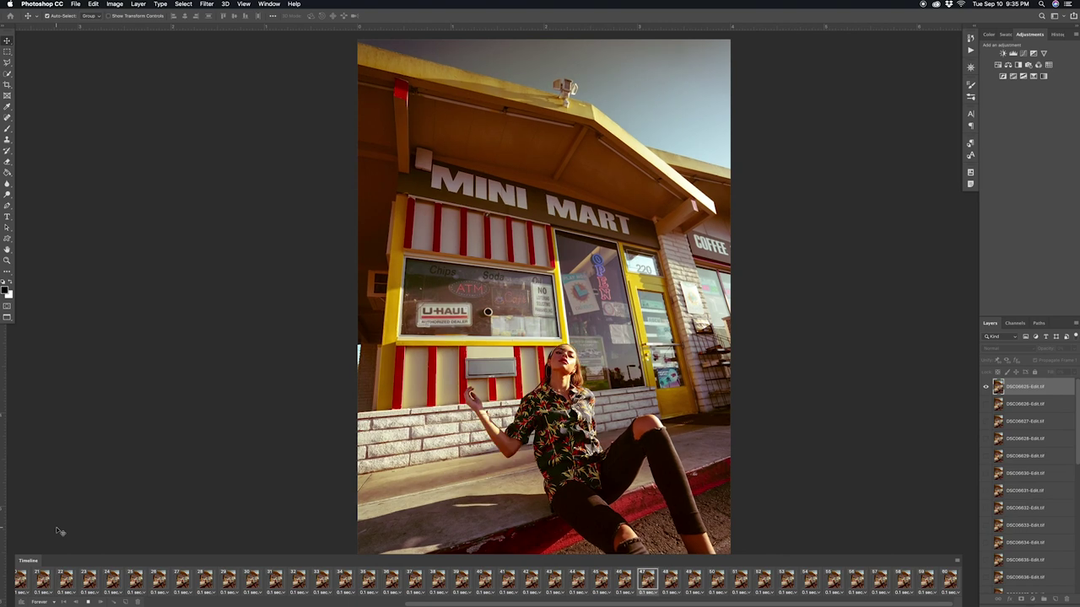
{"action": "left_click", "coordinate": [88, 601]}
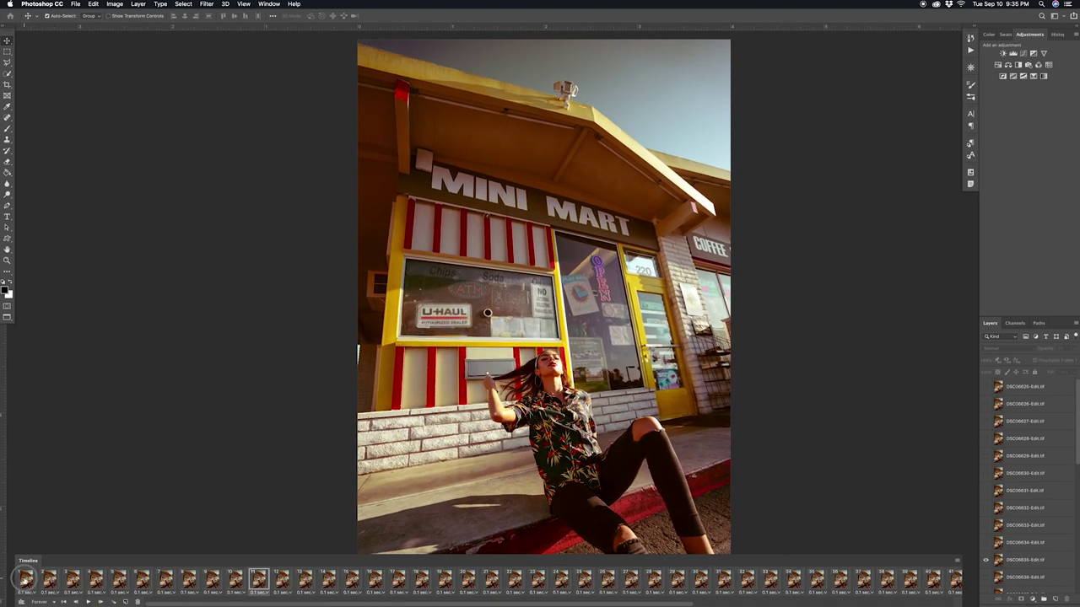
{"action": "left_click", "coordinate": [25, 581]}
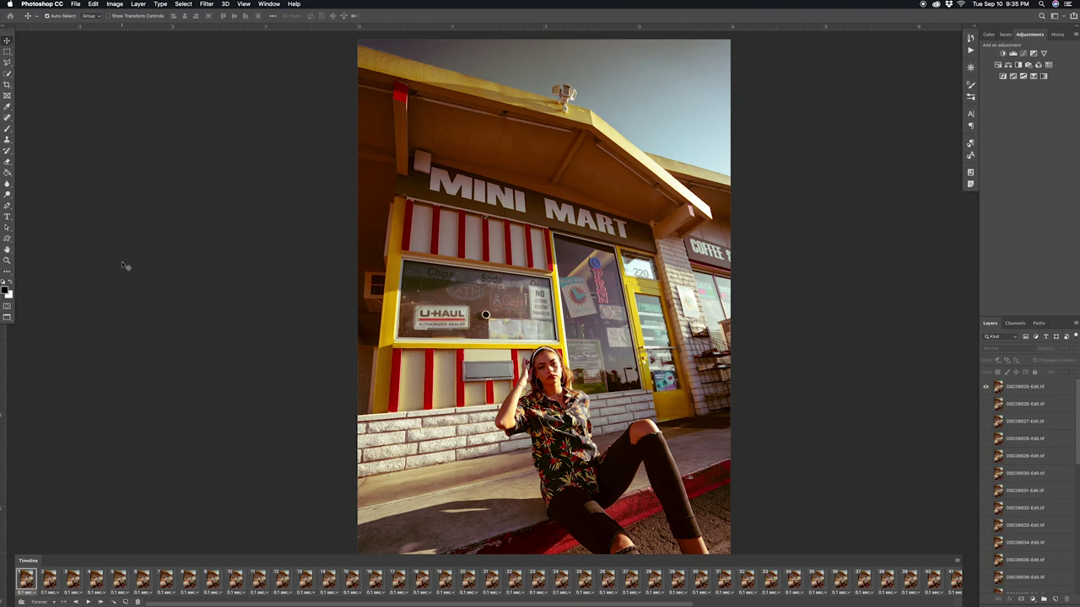
Open Render Video for H.264 output and keep the size at Document Size, 1200 × 1800.
{"action": "left_click", "coordinate": [82, 5]}
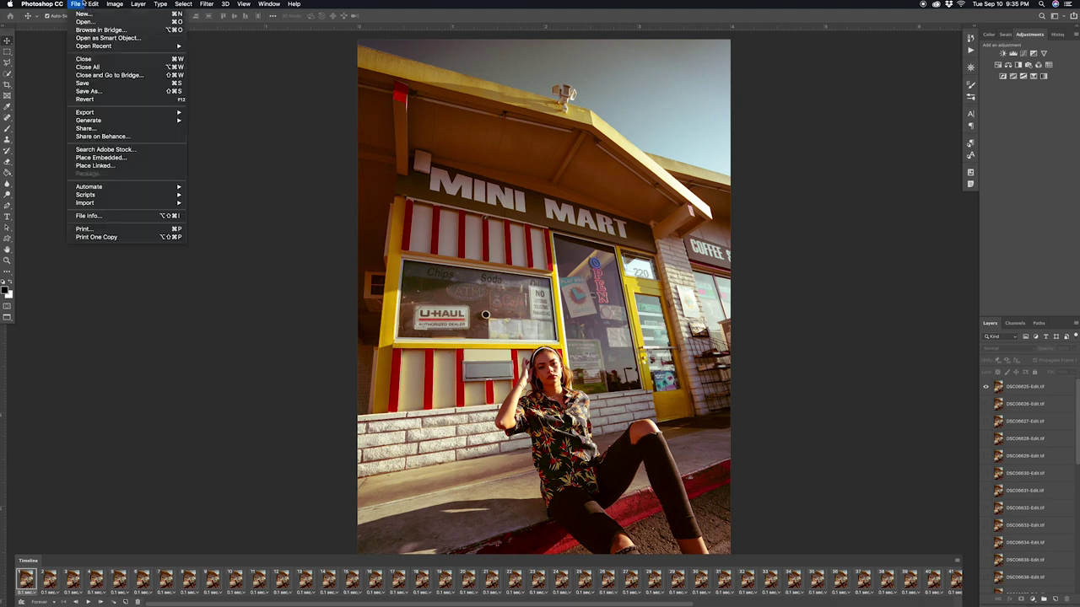
{"action": "mouse_move", "coordinate": [94, 113]}
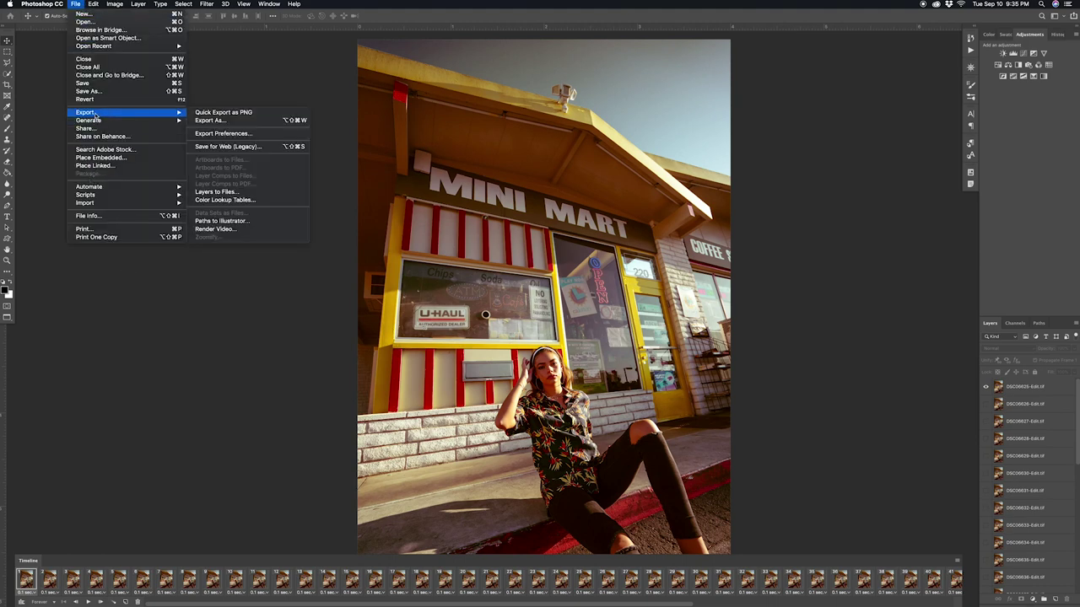
{"action": "left_click", "coordinate": [225, 230]}
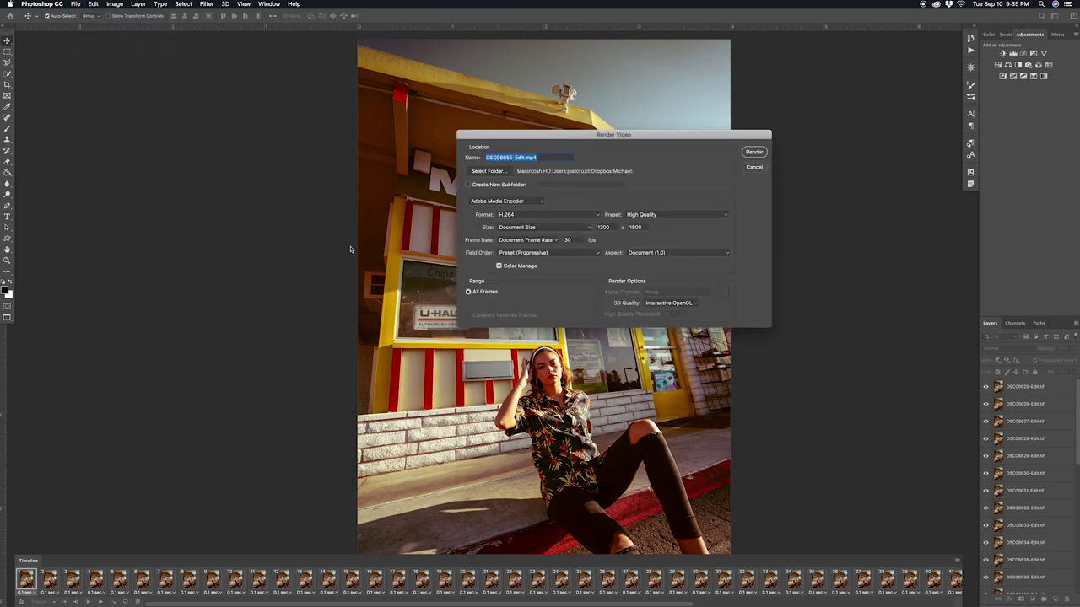
{"action": "left_click", "coordinate": [539, 228]}
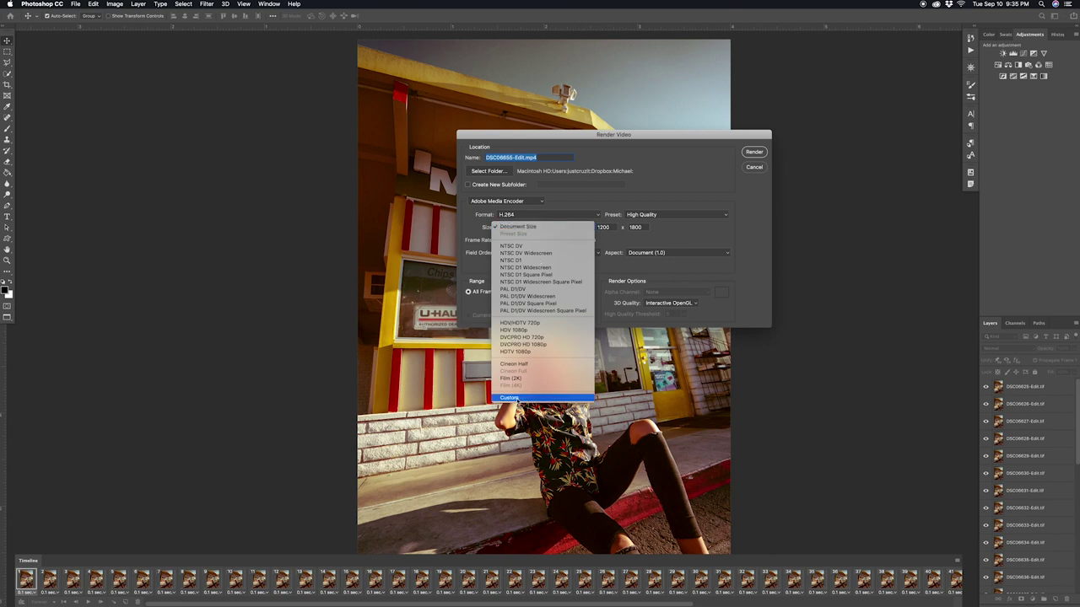
{"action": "left_click", "coordinate": [528, 228]}
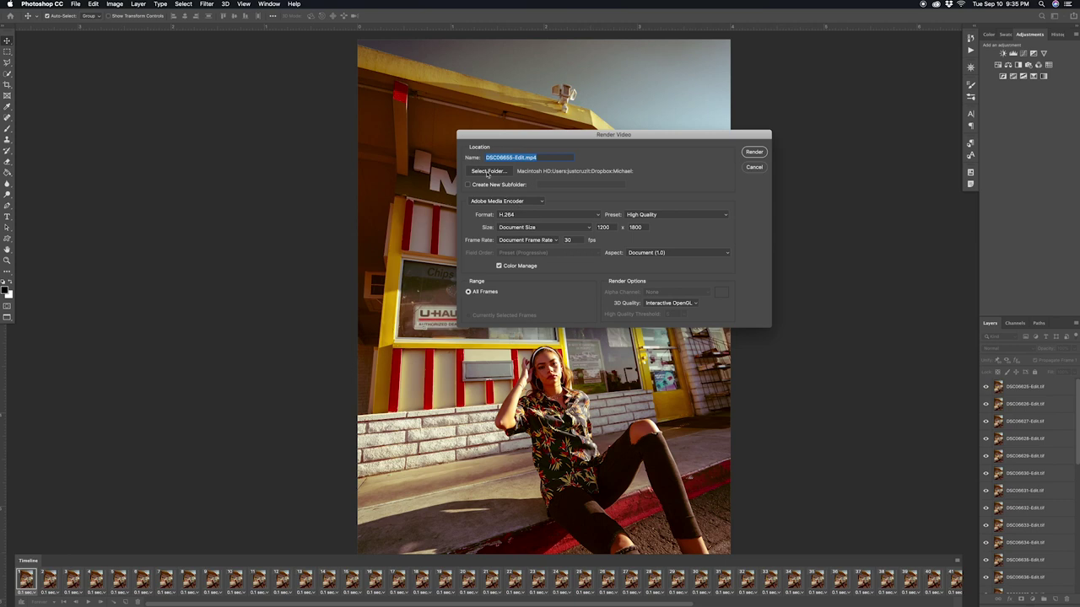